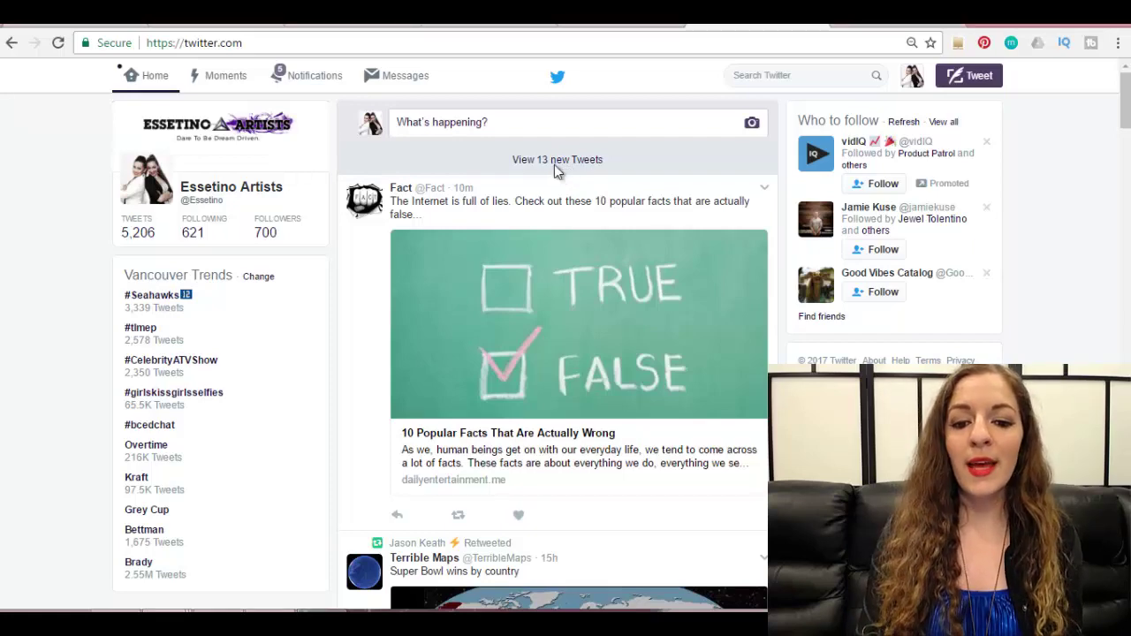
Load the 13 waiting tweets so the Mashable '24: Legacy' post tops the feed.
left_click(555, 166)
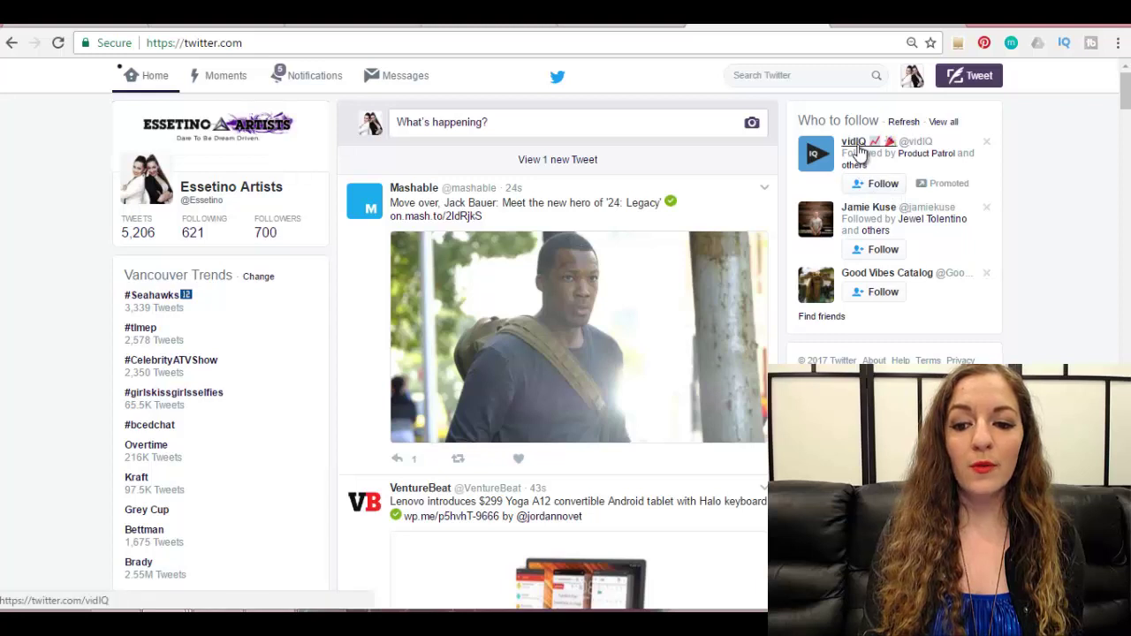
mouse_move(859, 152)
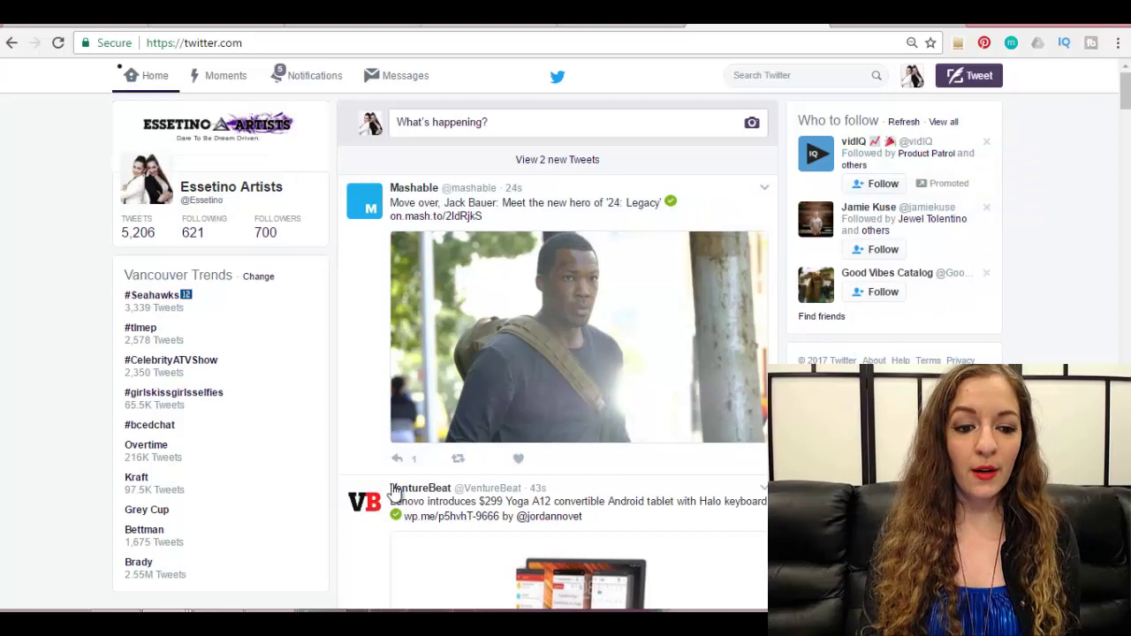
left_click(303, 429)
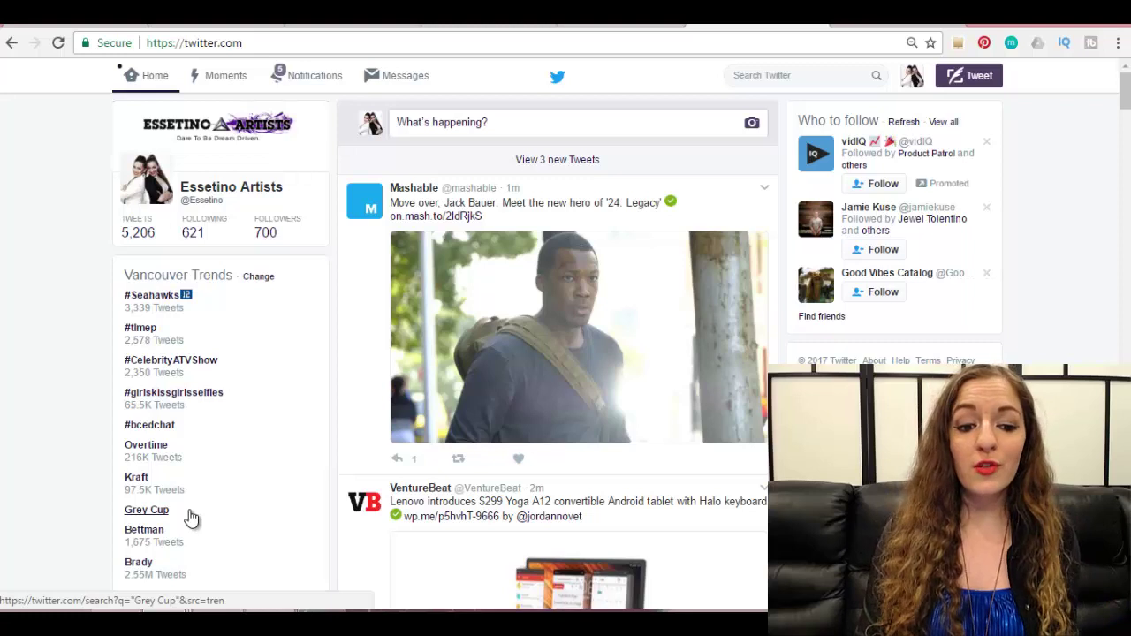
Change the trends location from Vancouver to 'New York, United States'.
left_click(263, 278)
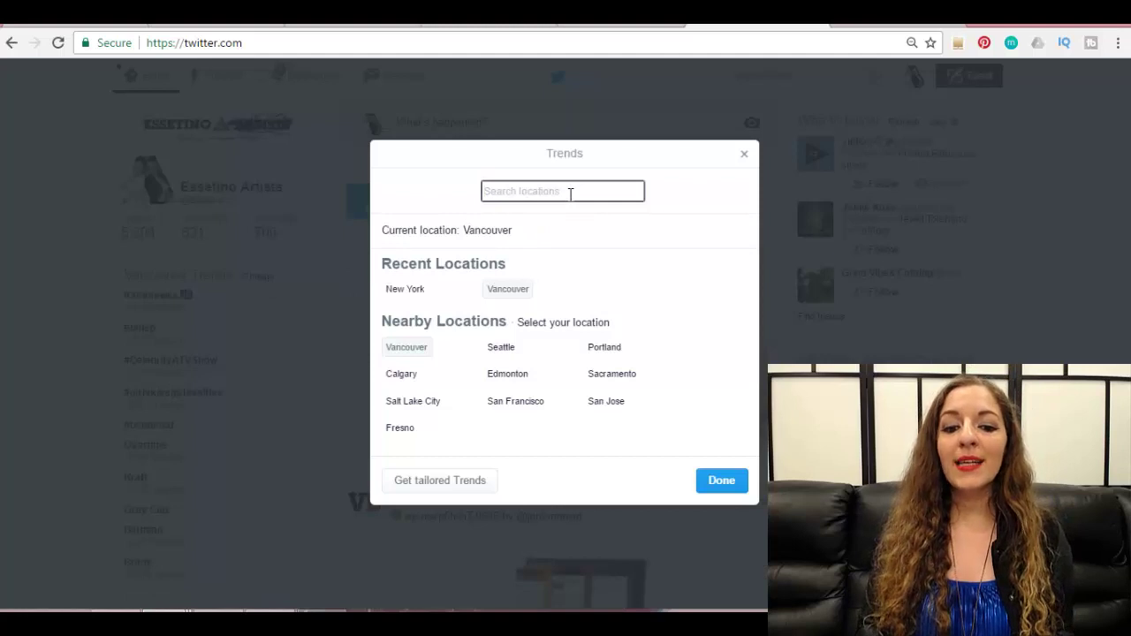
type("new yor")
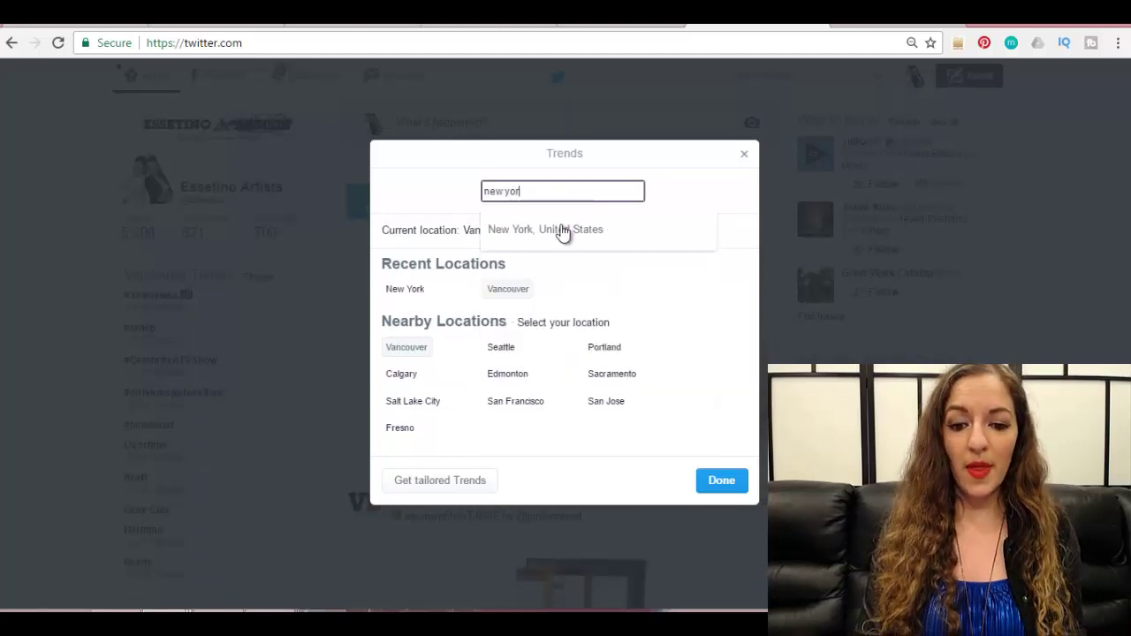
left_click(561, 229)
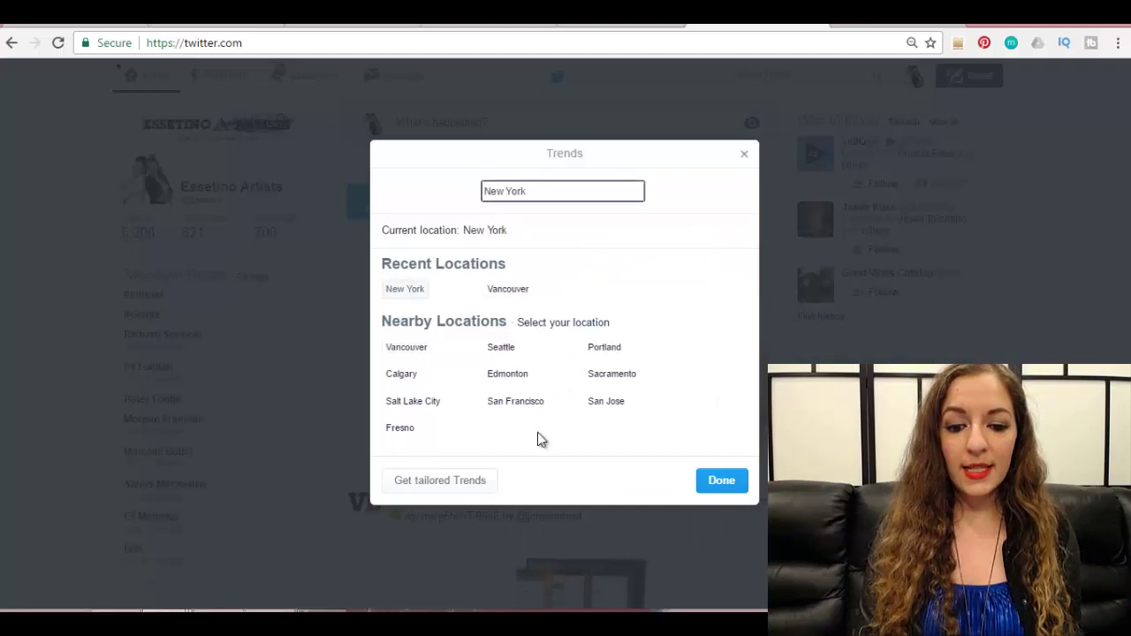
left_click(700, 487)
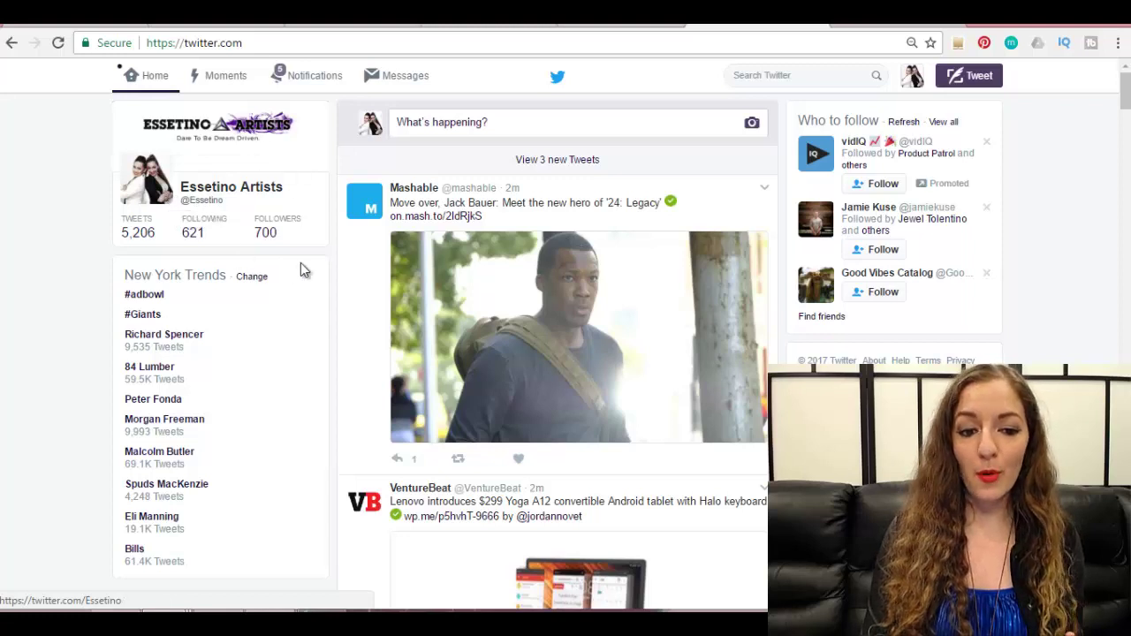
left_click(650, 121)
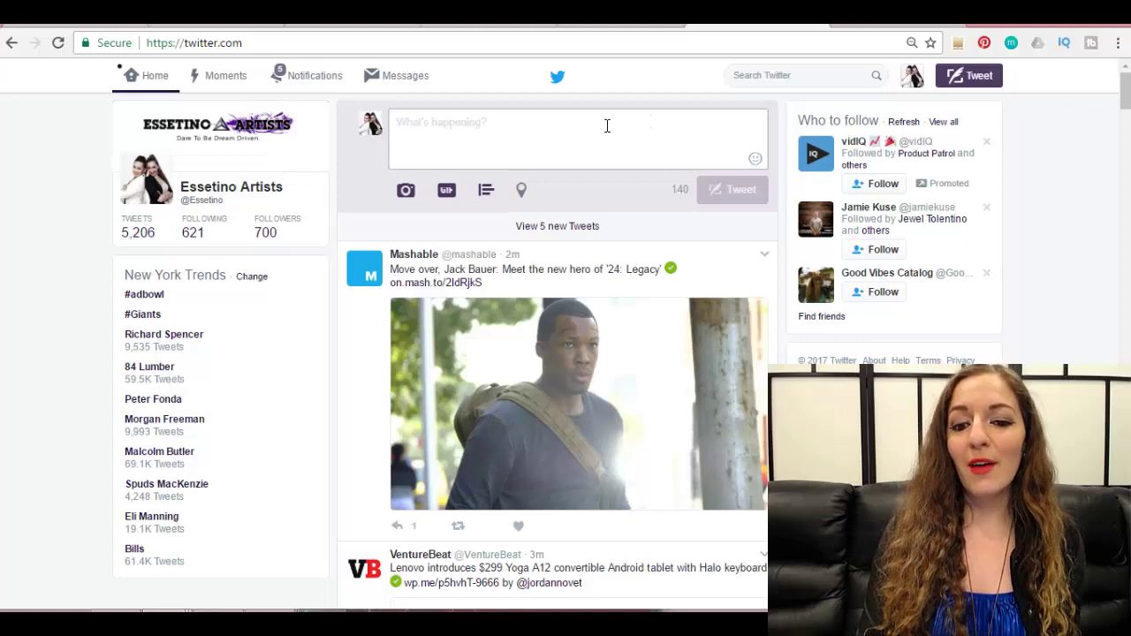
left_click(971, 84)
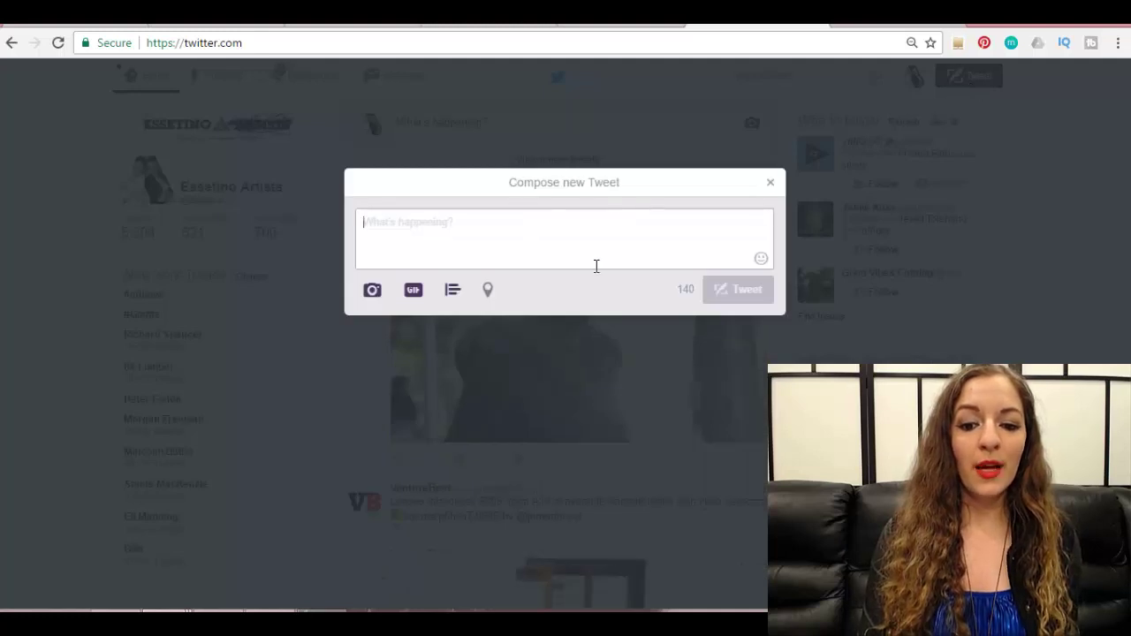
left_click(770, 184)
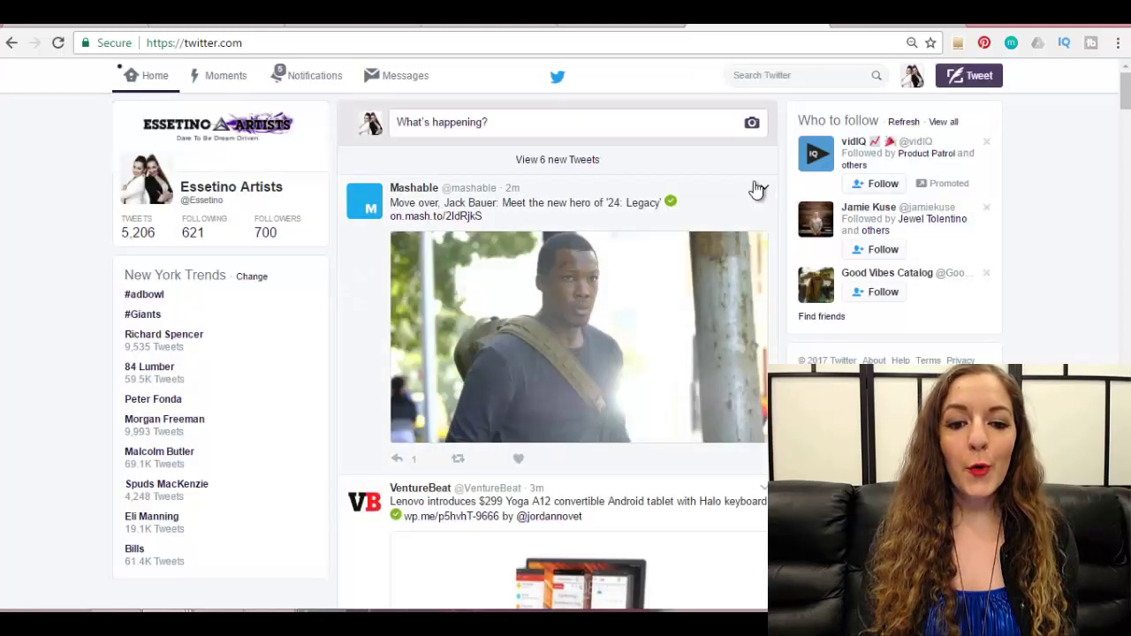
Expand the 'What's happening?' compose box on the home timeline.
left_click(649, 118)
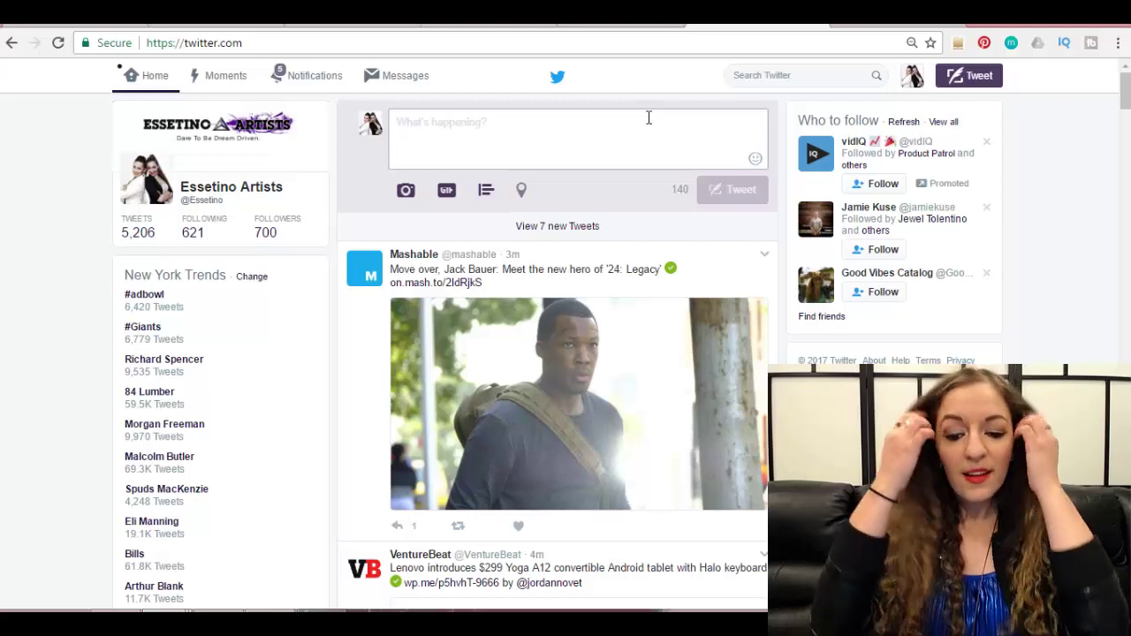
Draft 'This is a test tweet. :)' plus filler characters, trimming the last one.
type("T")
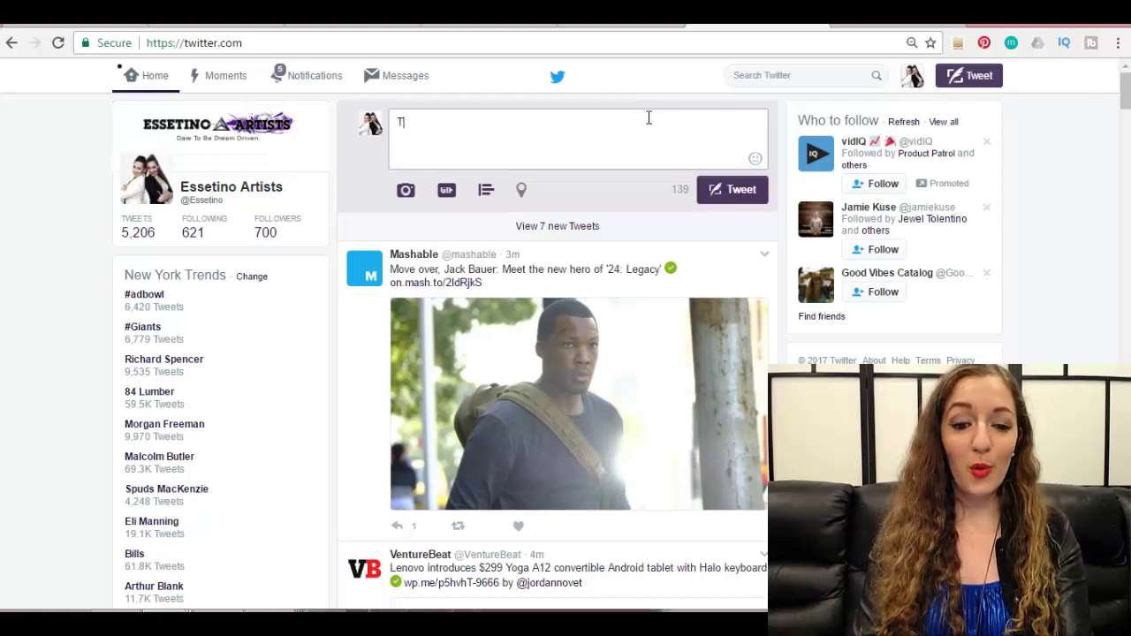
type("his is a ")
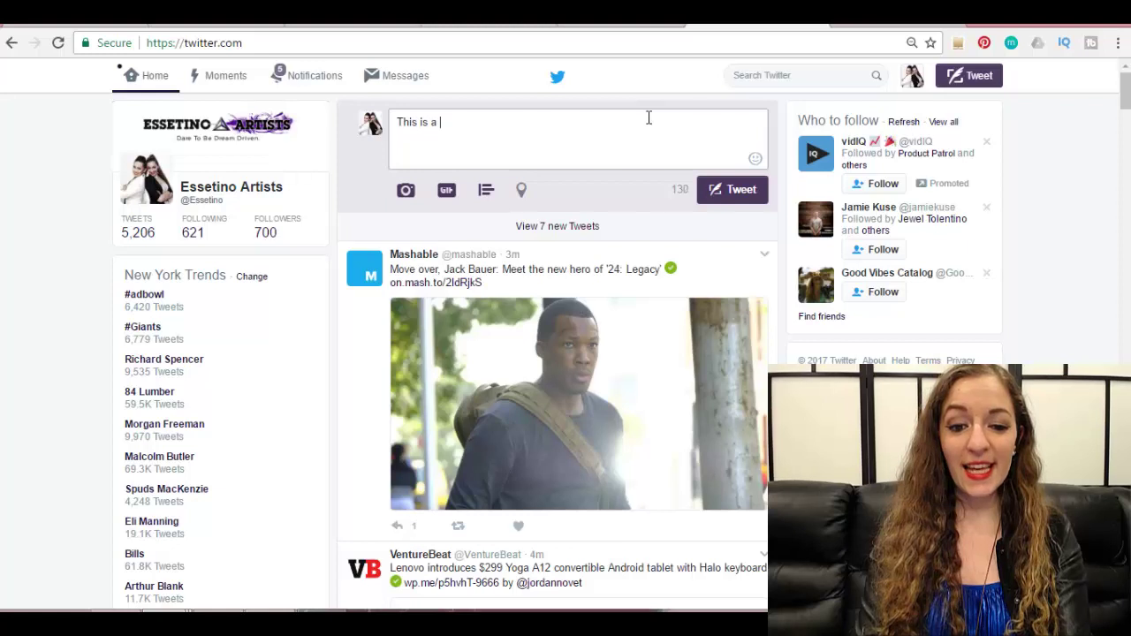
type("test tweet. ")
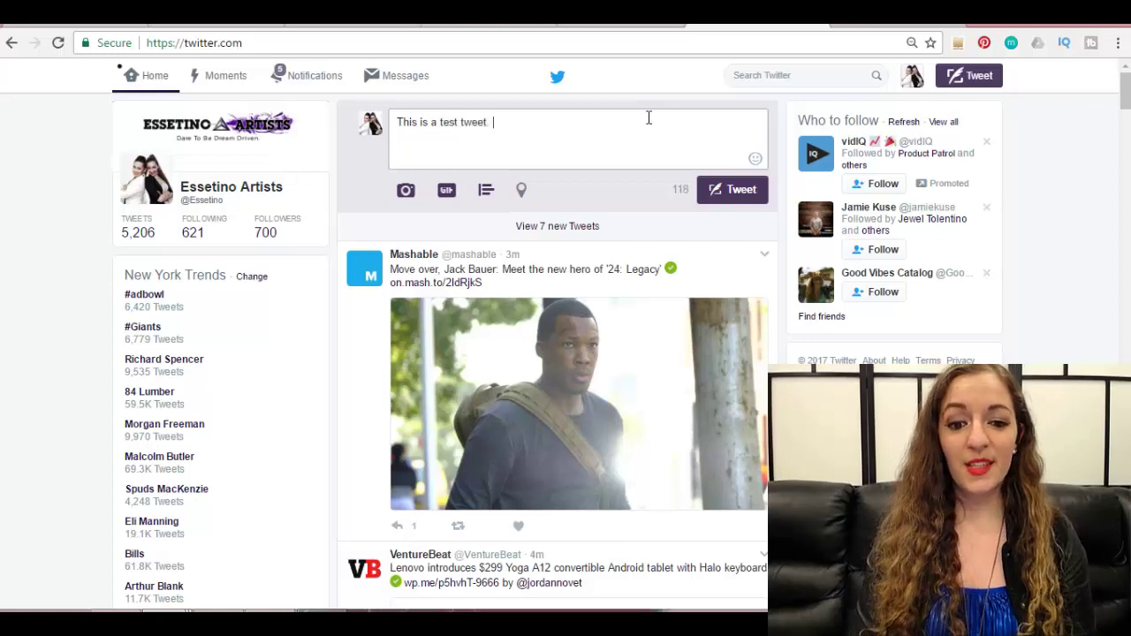
type(":)")
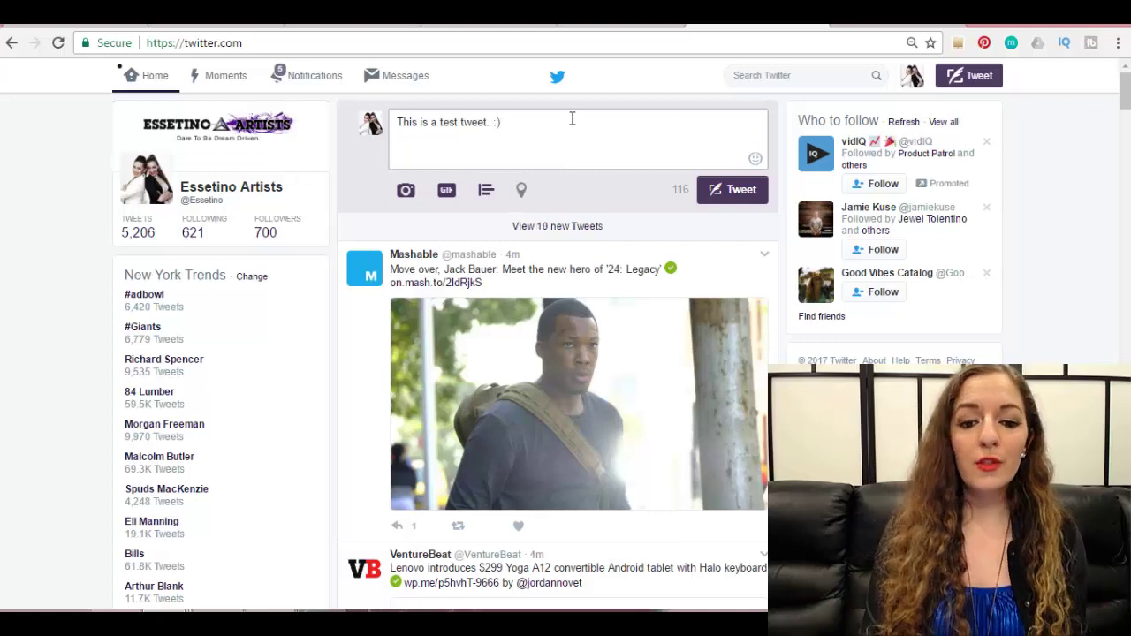
type("th")
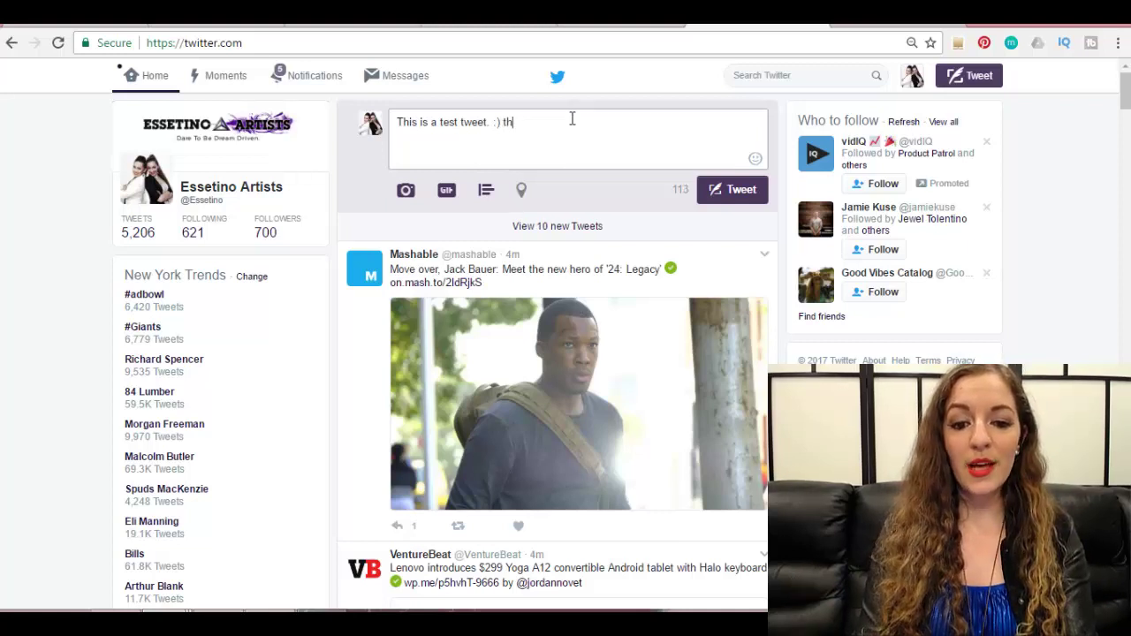
type("thieatihfew")
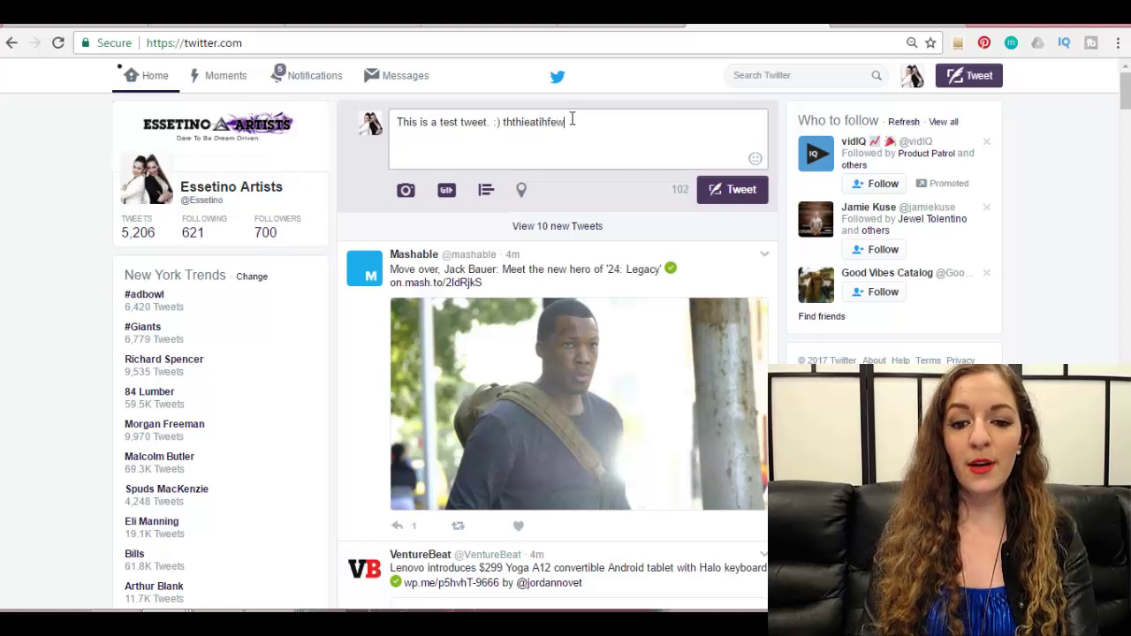
type("fewafewa")
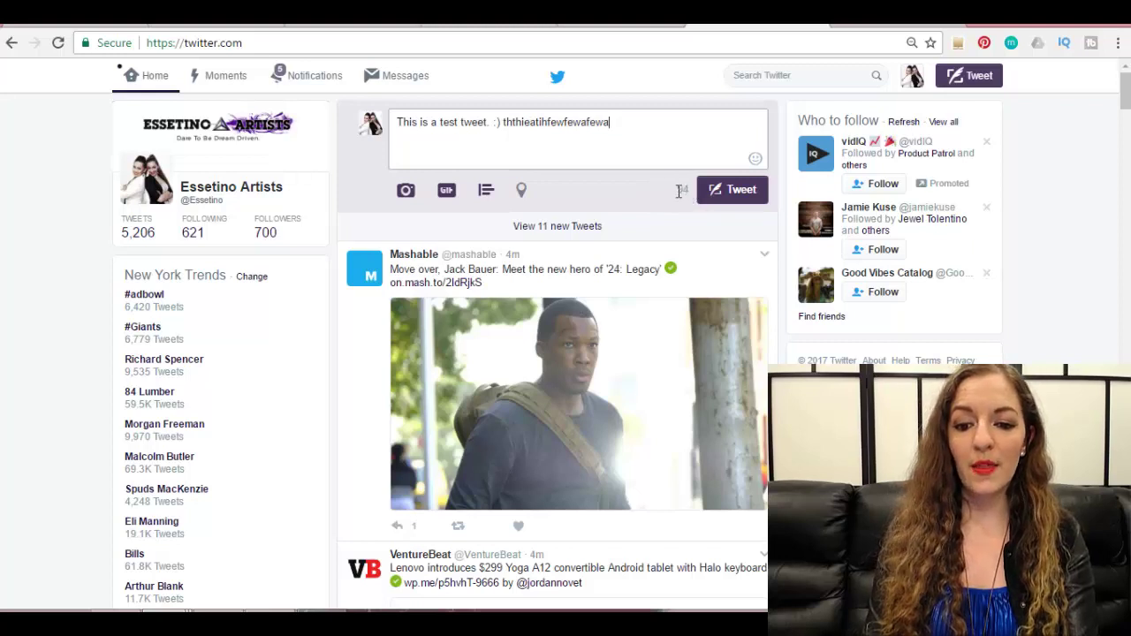
type("ea")
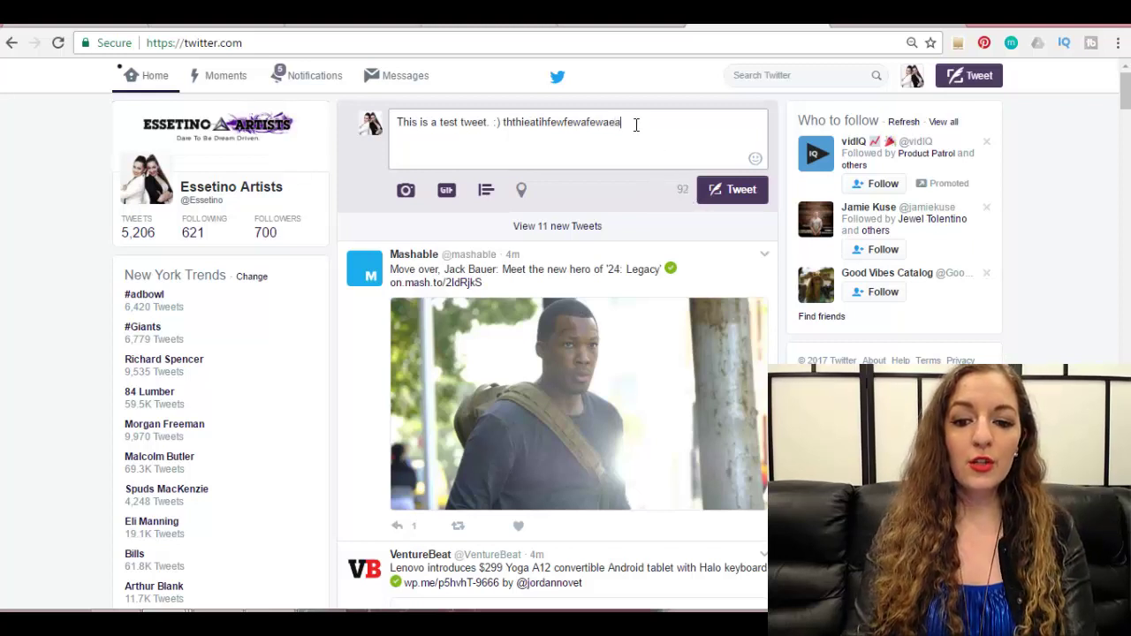
key("BackSpace")
key("BackSpace")
key("BackSpace")
key("BackSpace")
key("BackSpace")
key("BackSpace")
key("BackSpace")
key("BackSpace")
key("BackSpace")
key("BackSpace")
key("BackSpace")
key("BackSpace")
key("BackSpace")
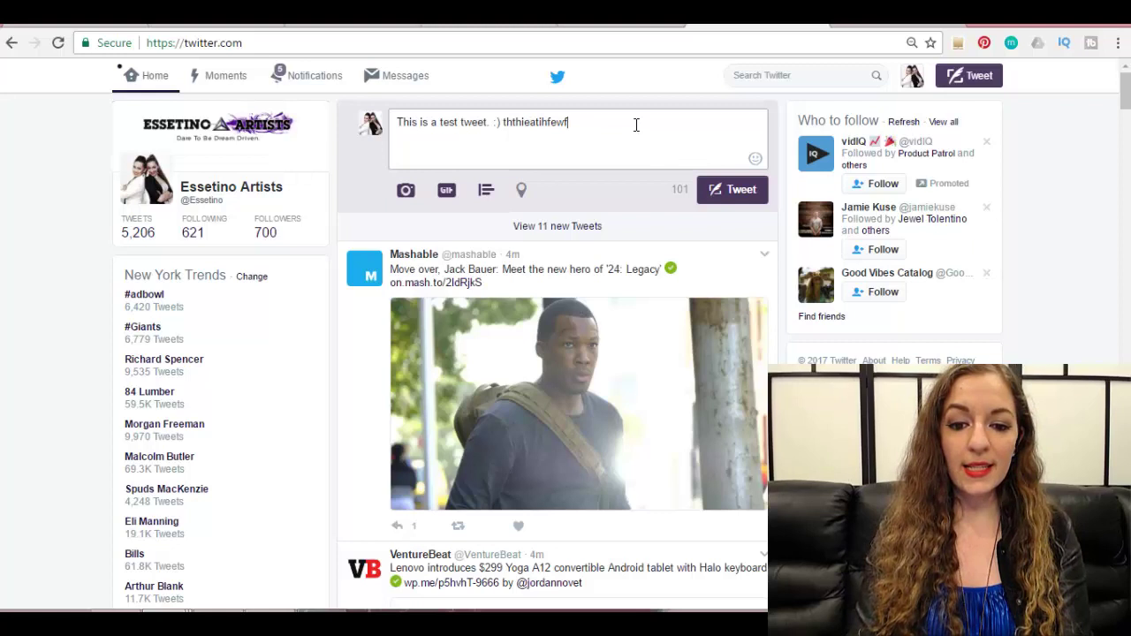